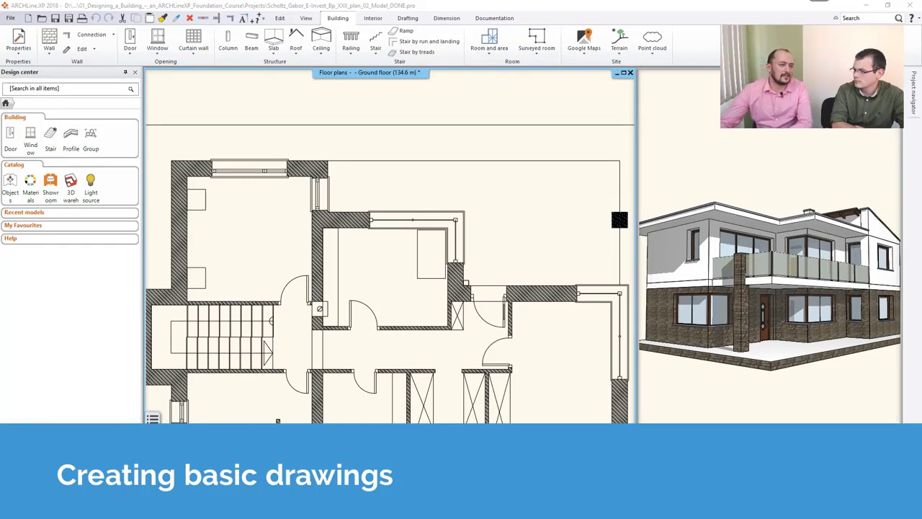
# - Close the house project without saving and create a new blank project, Document3
pyautogui.click(10, 17)
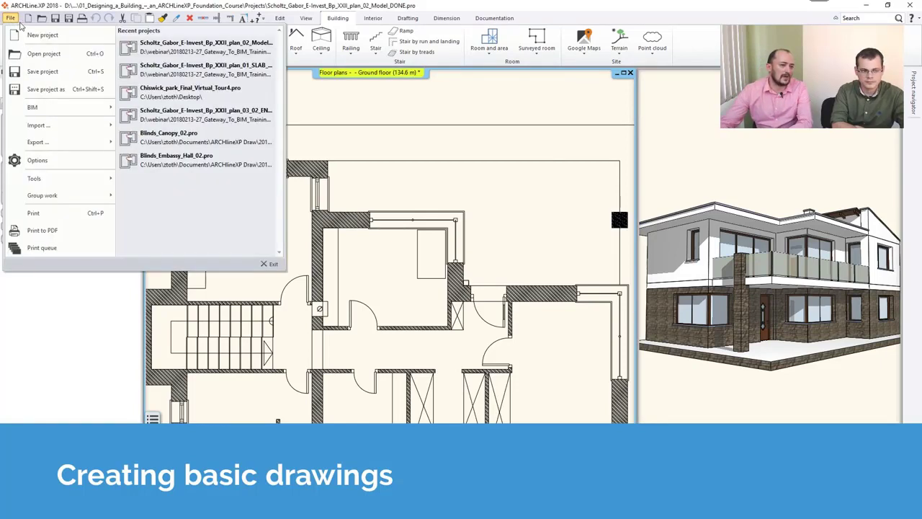
pyautogui.moveTo(39, 125)
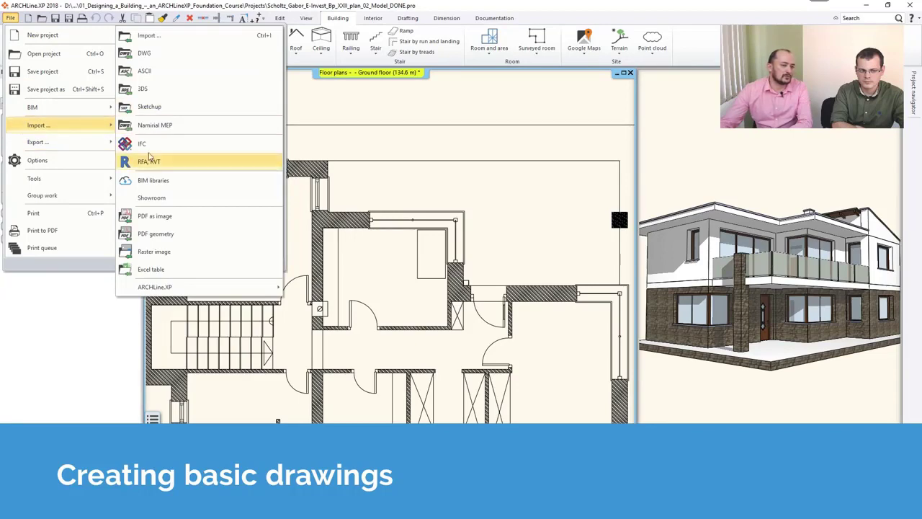
pyautogui.click(516, 28)
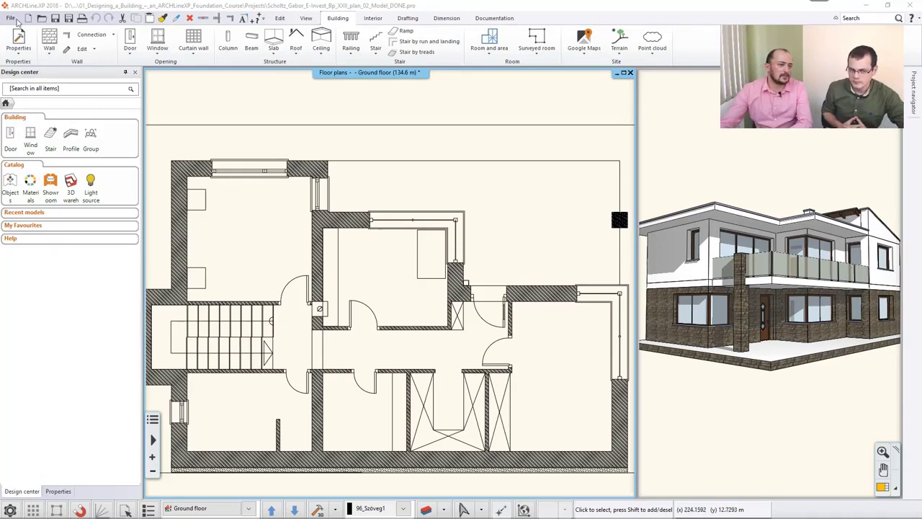
pyautogui.click(11, 18)
pyautogui.click(22, 40)
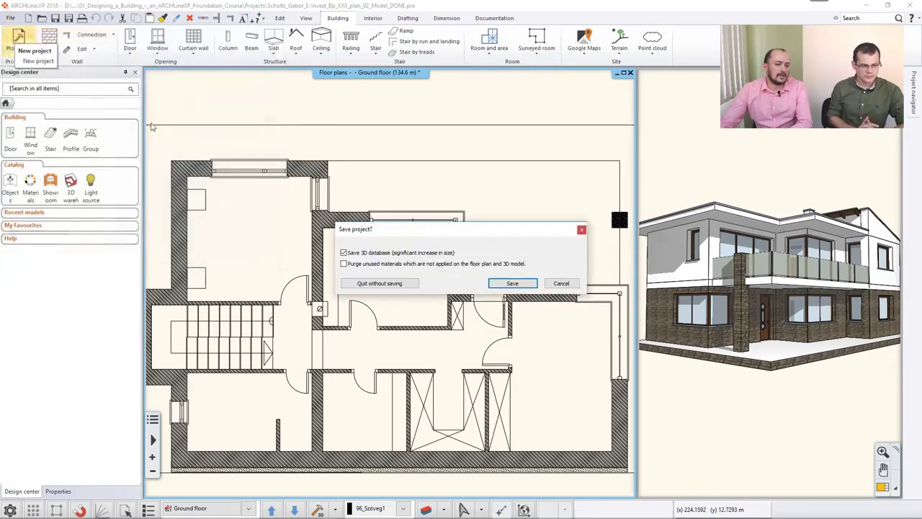
pyautogui.click(380, 285)
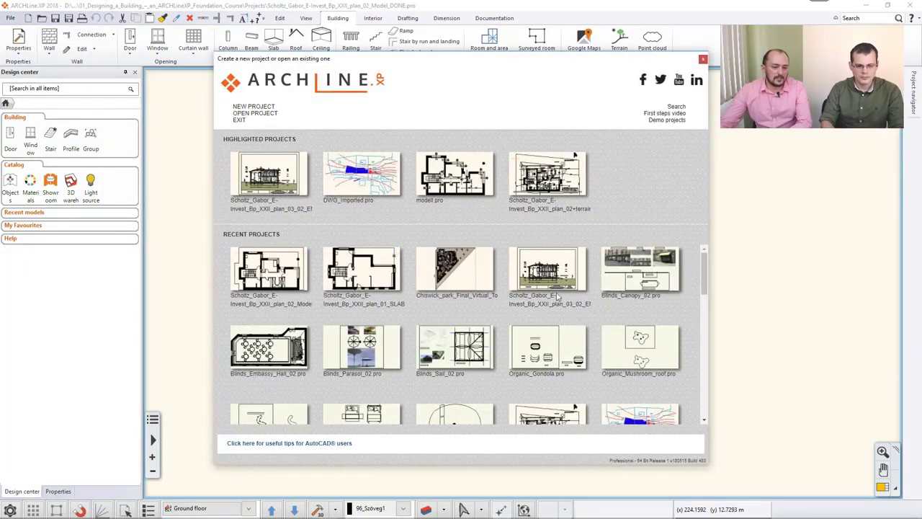
pyautogui.click(253, 106)
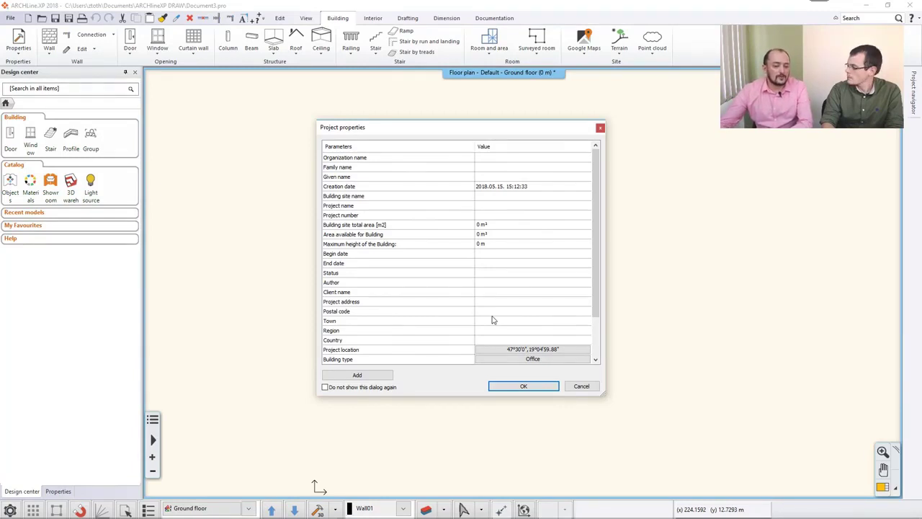
# - Accept Document3's project properties, then reopen Project Parameters from the BIM menu and close it
pyautogui.click(531, 387)
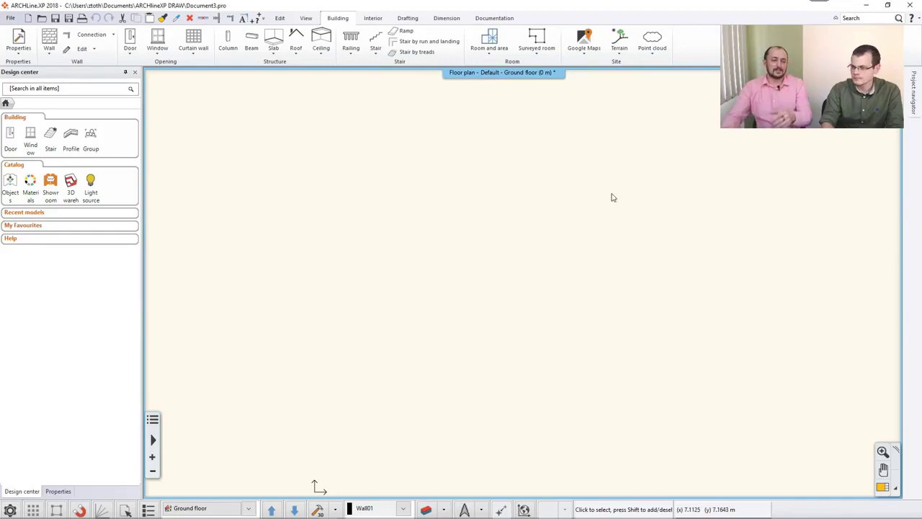
pyautogui.click(10, 18)
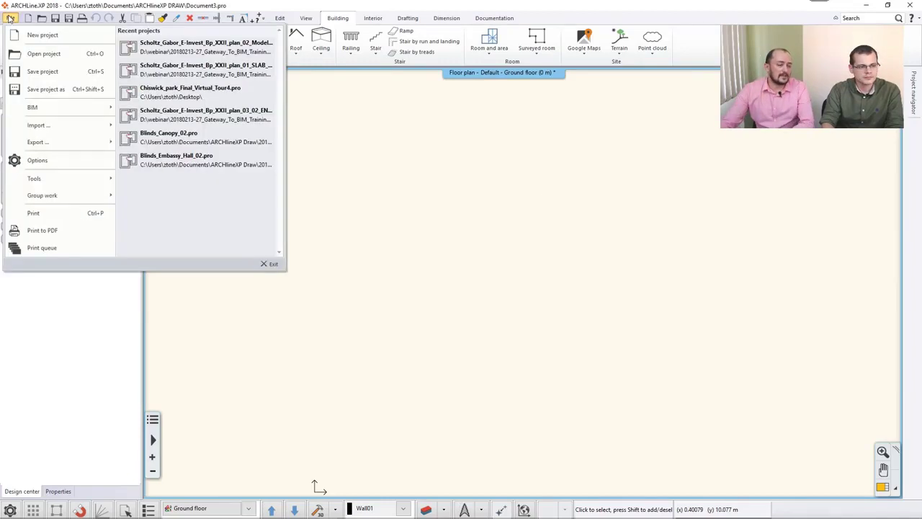
pyautogui.moveTo(46, 108)
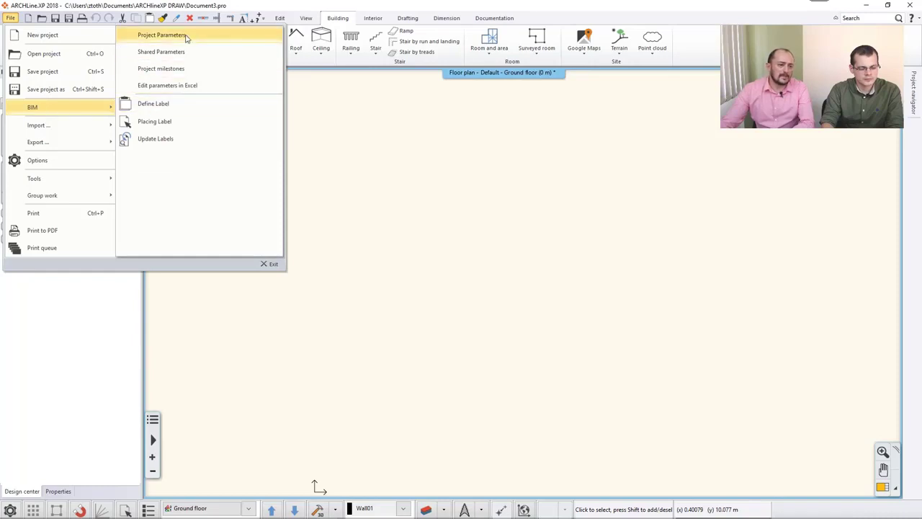
pyautogui.click(162, 34)
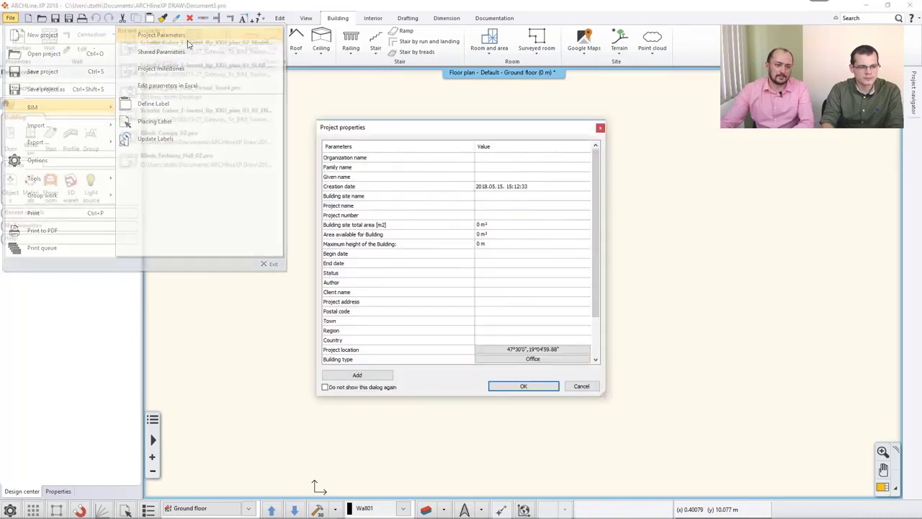
pyautogui.click(558, 387)
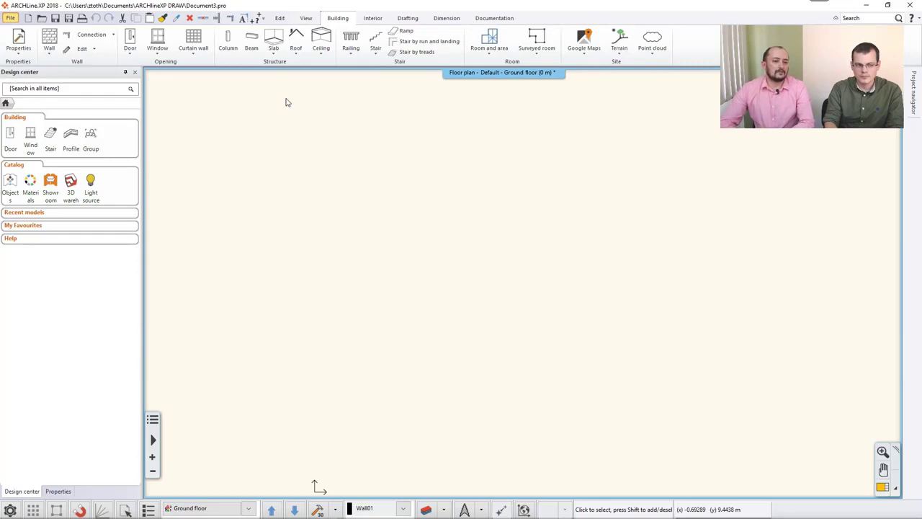
# - Go from the Drafting tab back to Building and start walls in the 1 layered 38 wide style
pyautogui.click(402, 19)
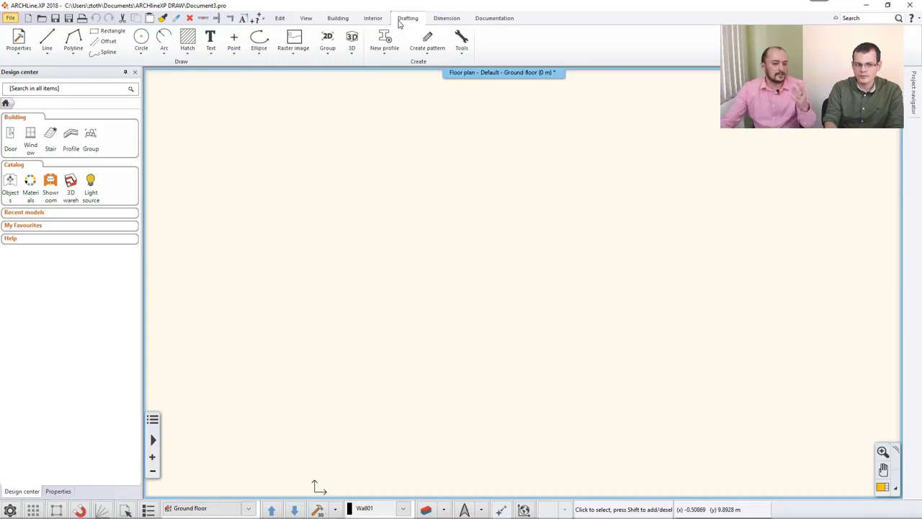
pyautogui.click(336, 18)
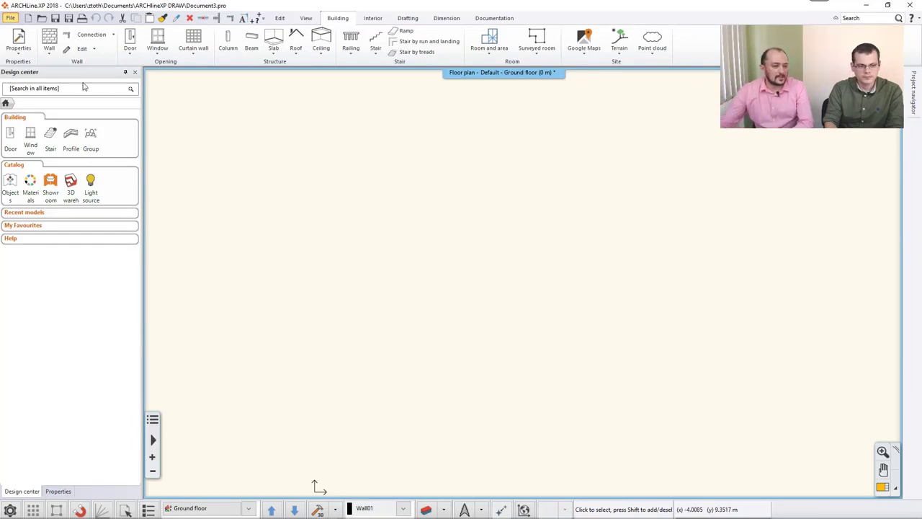
pyautogui.click(49, 39)
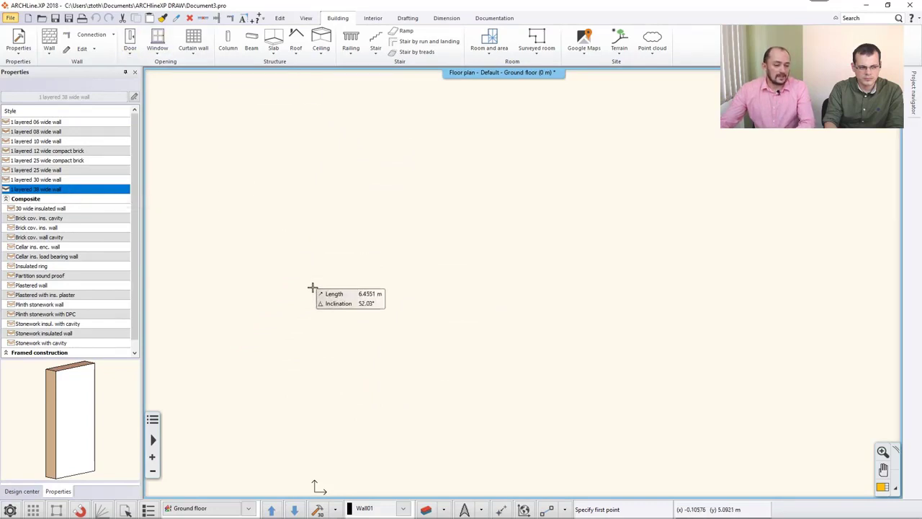
# - Draw a vertical wall, then a 1.5 m wall to the right from its top, and stop
pyautogui.click(323, 381)
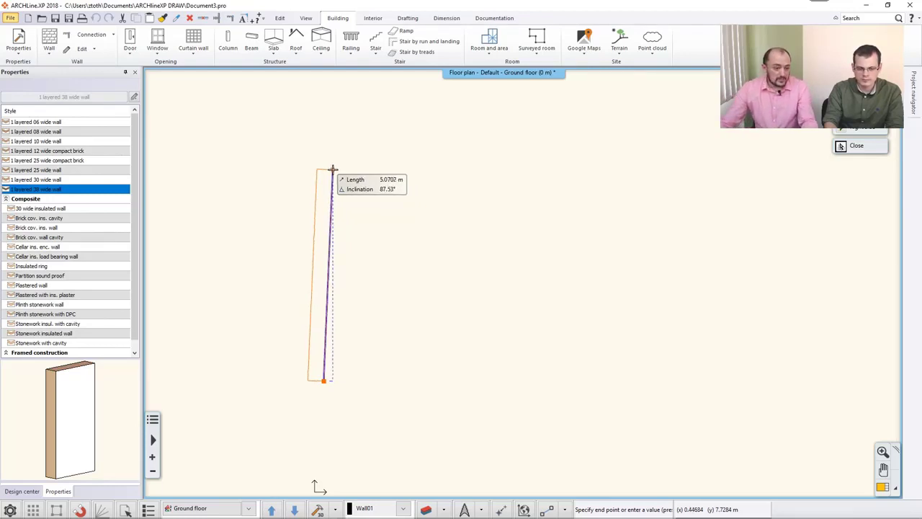
pyautogui.click(324, 167)
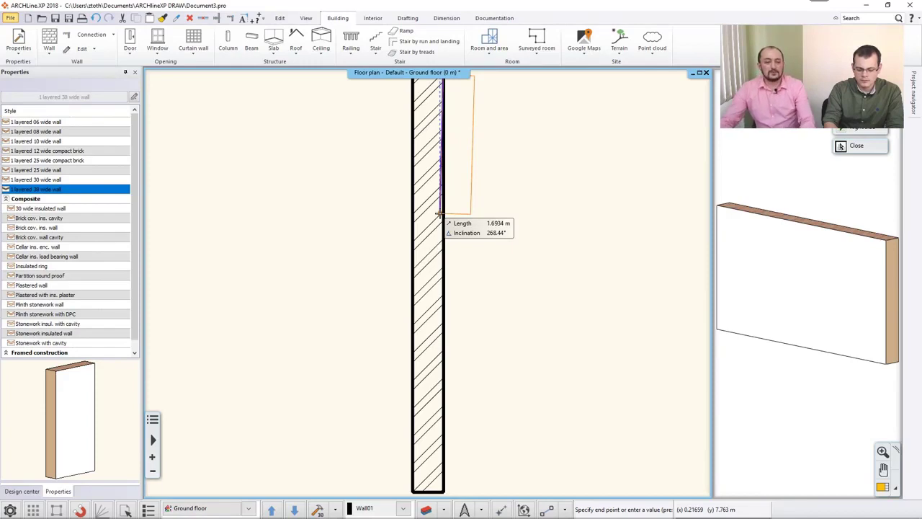
pyautogui.scroll(-2, 439, 214)
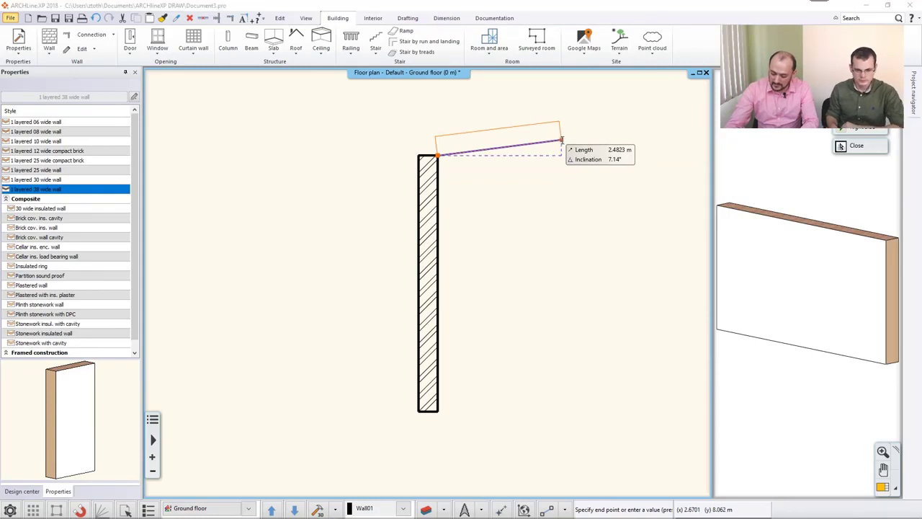
pyautogui.write('1.')
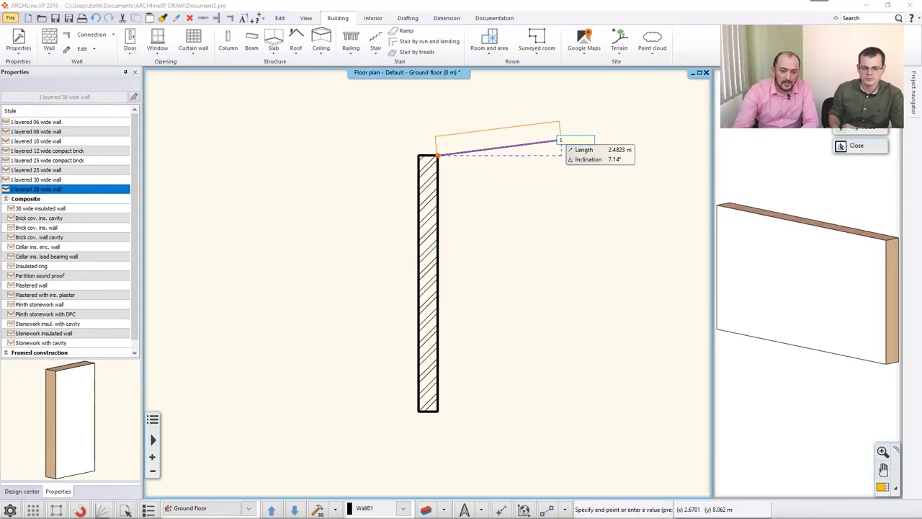
pyautogui.write('5')
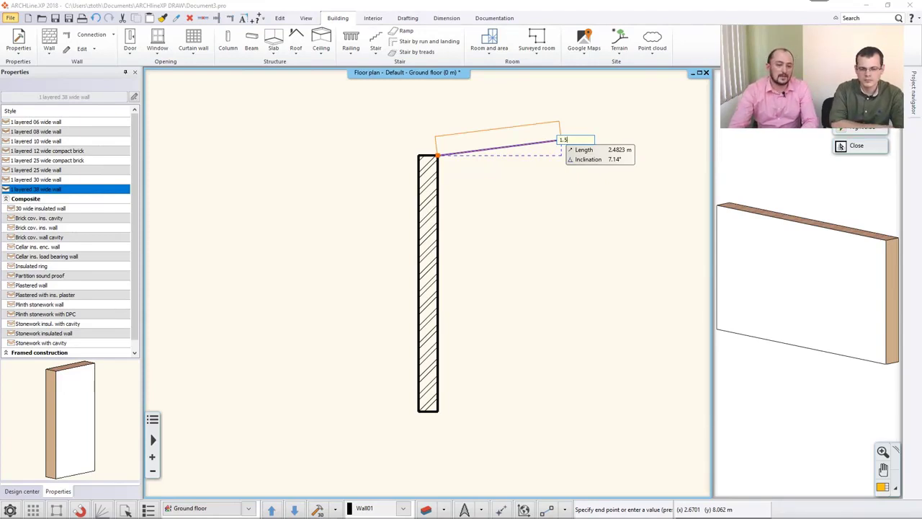
pyautogui.press('Return')
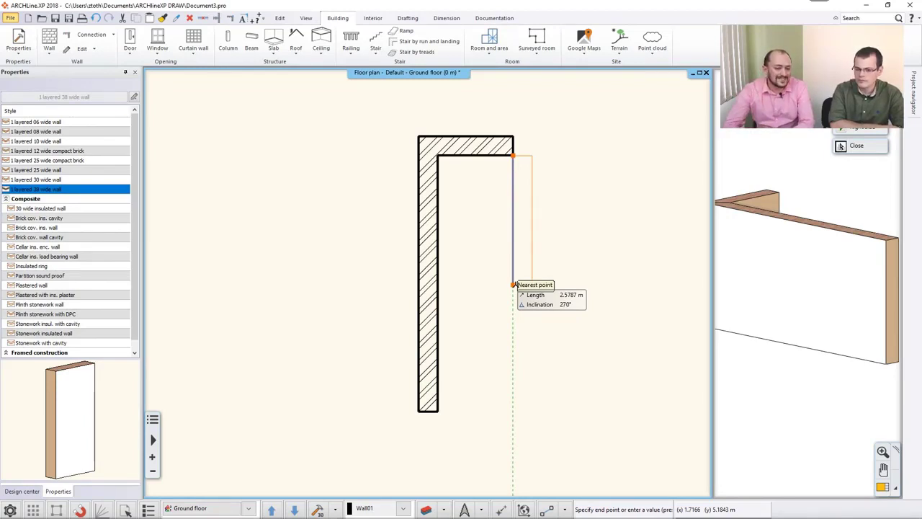
pyautogui.press('Escape')
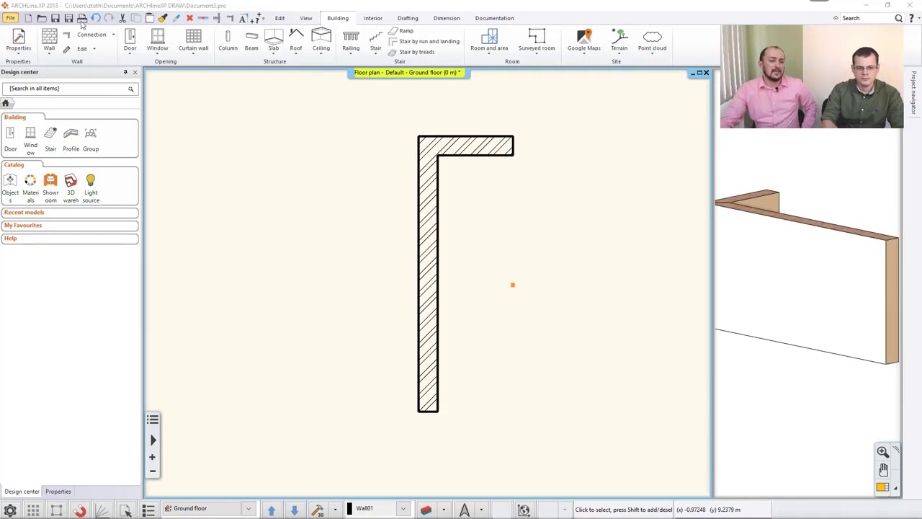
# - Select the short top wall and undo twice to remove both L-shaped walls
pyautogui.click(454, 152)
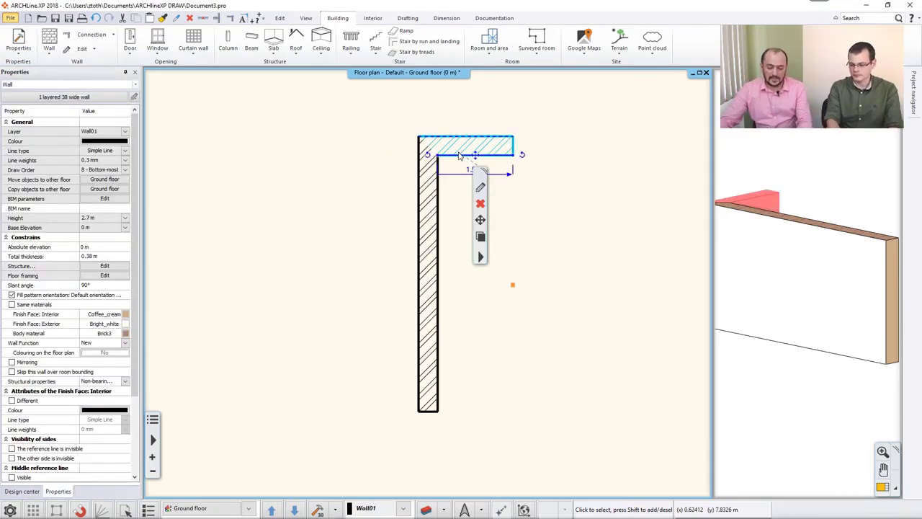
pyautogui.click(96, 18)
pyautogui.click(96, 18)
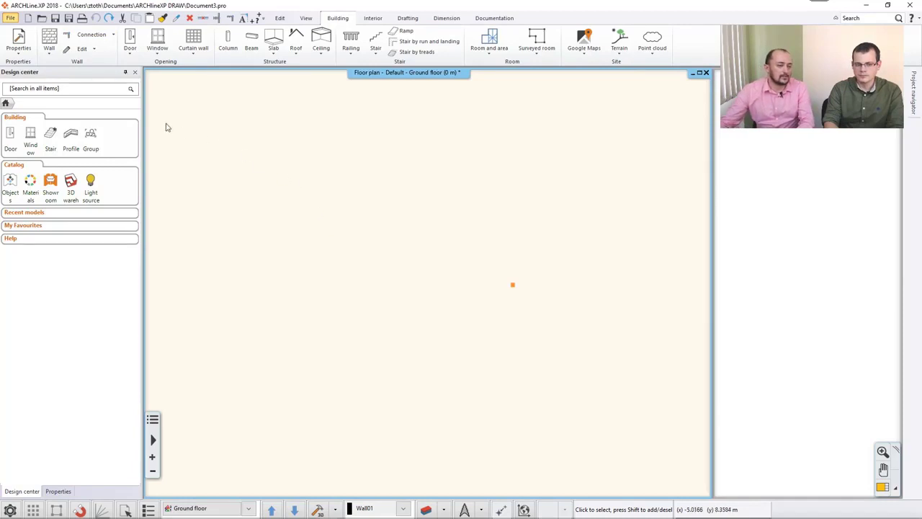
# - Start a 1 layered 38 wide wall and place its start point near the plan centre
pyautogui.click(52, 40)
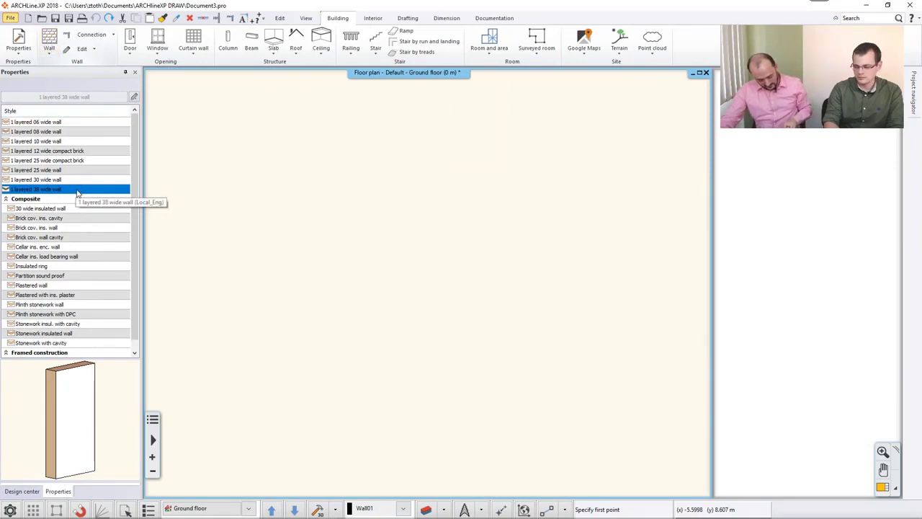
pyautogui.click(324, 343)
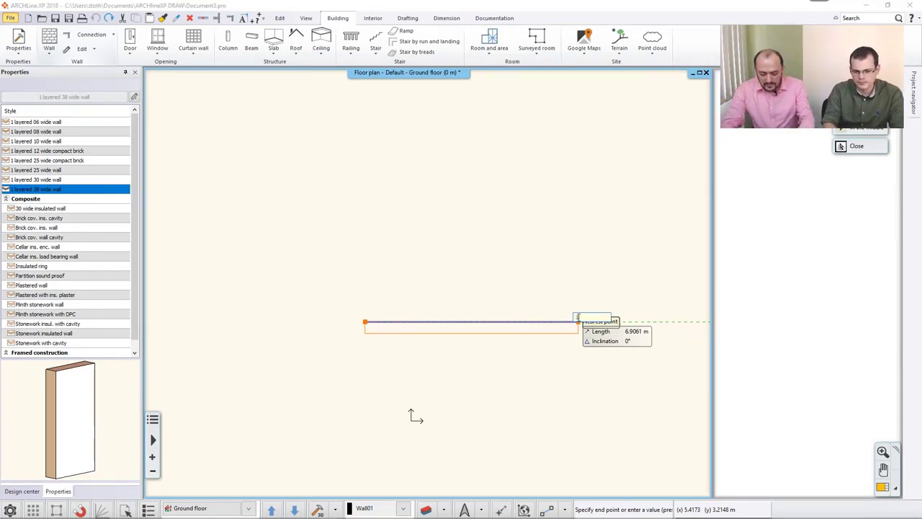
# - Finish the bottom wall at 11.9 m and end that wall chain
pyautogui.write('11.9')
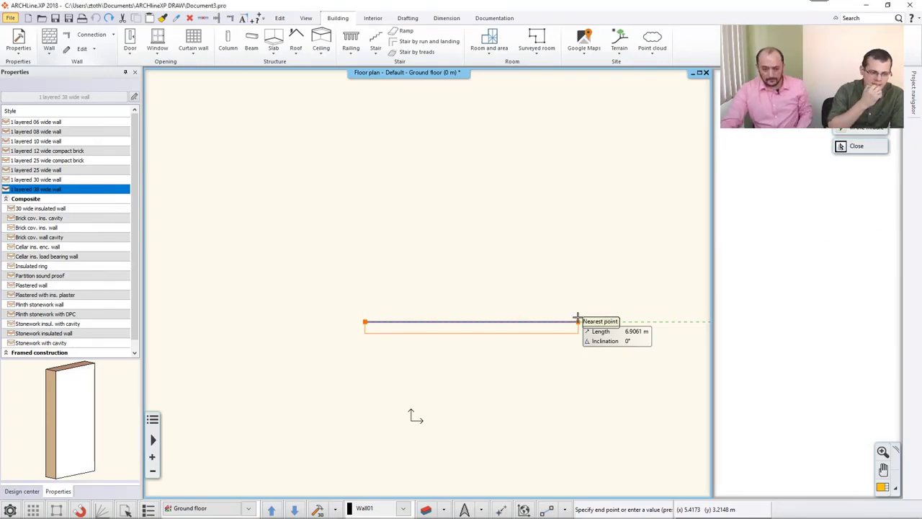
pyautogui.press('Return')
pyautogui.moveTo(589, 288); pyautogui.dragTo(474, 329, button='middle')
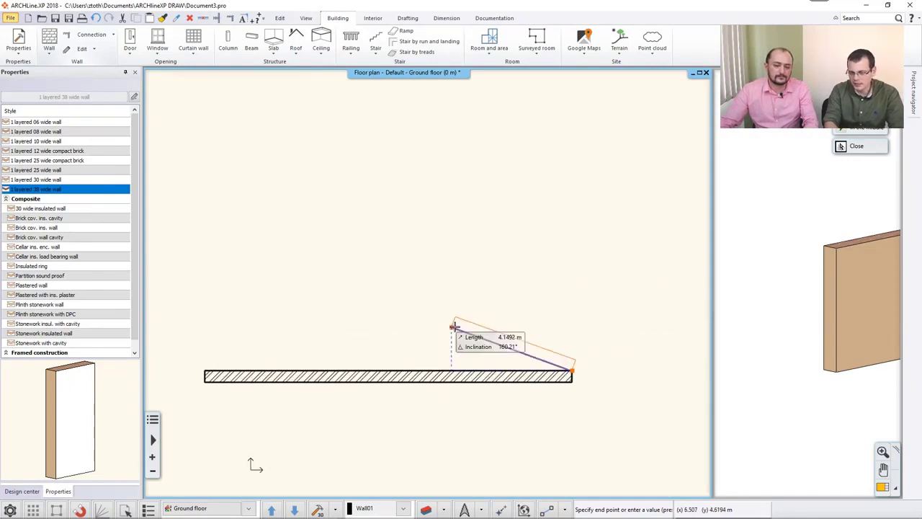
pyautogui.press('Escape')
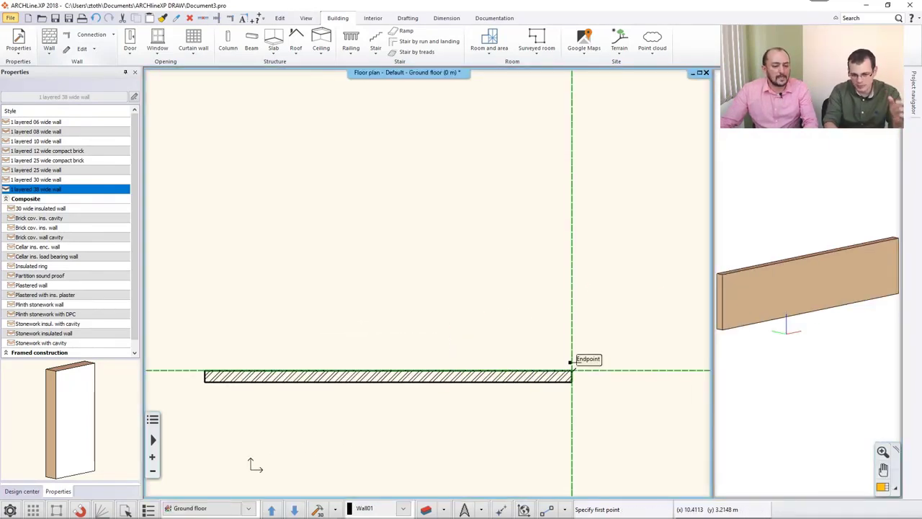
# - From the bottom wall's right end, draw walls of 4, 5, 2 and 3 m stepping up and left
pyautogui.click(572, 372)
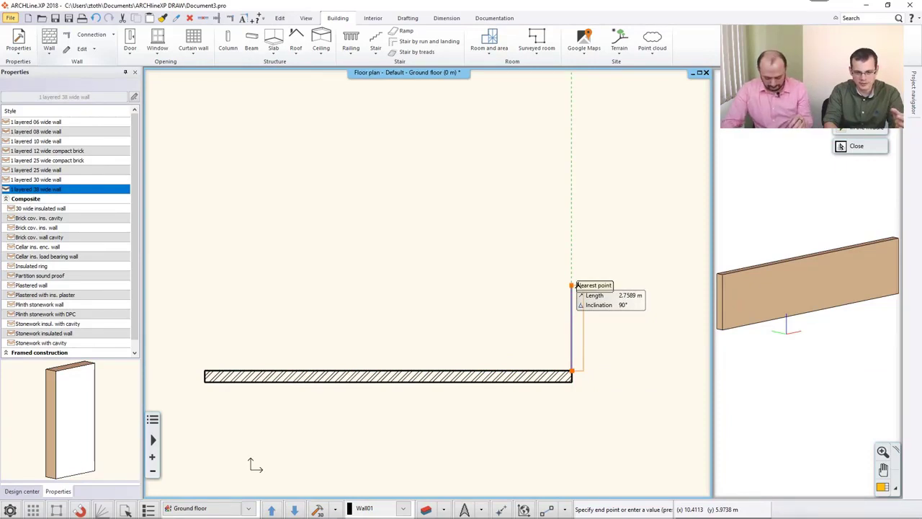
pyautogui.write('4.2')
pyautogui.press('Return')
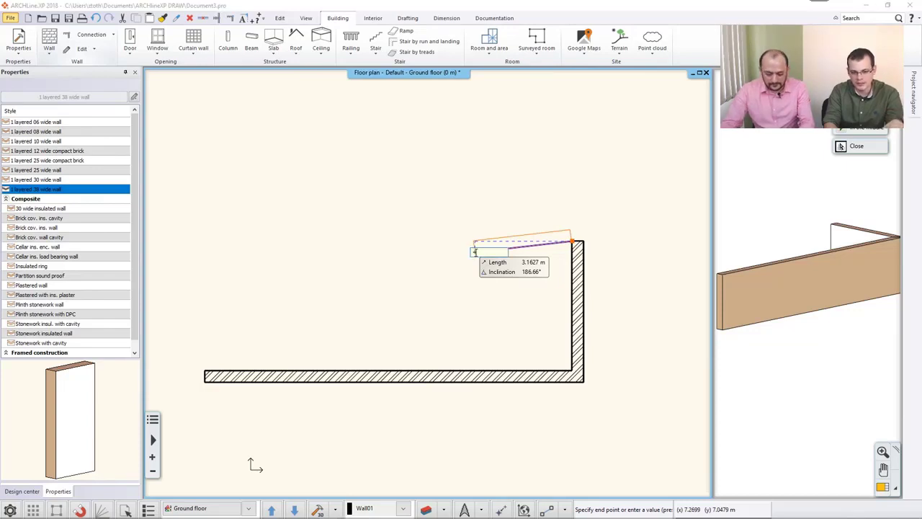
pyautogui.write('5')
pyautogui.press('Return')
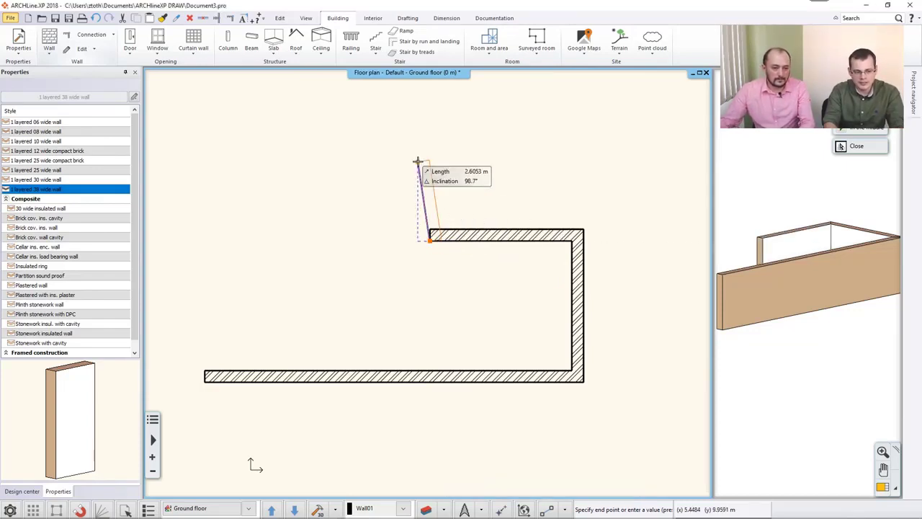
pyautogui.write('2.06')
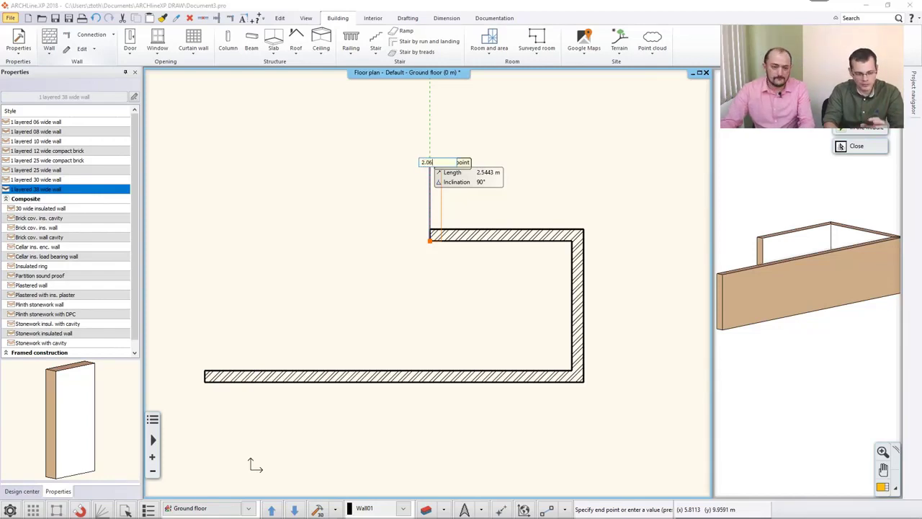
pyautogui.press('Return')
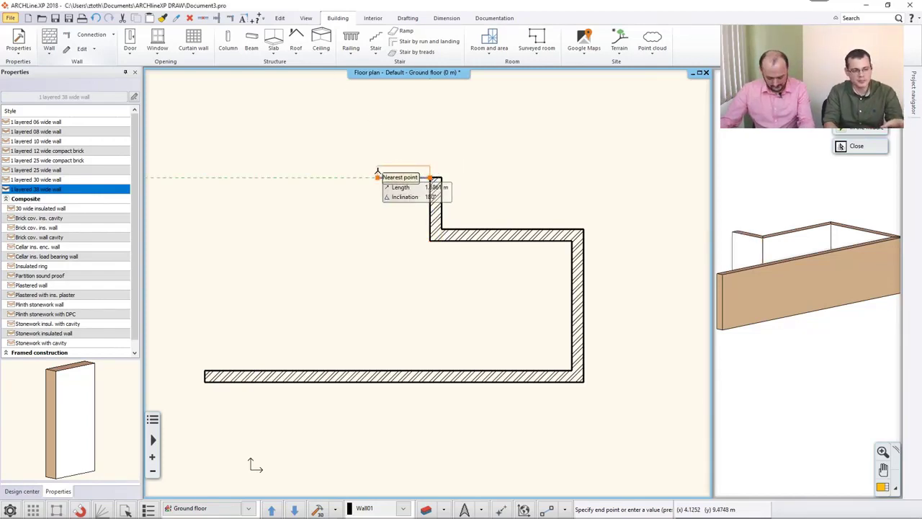
pyautogui.write('3.8')
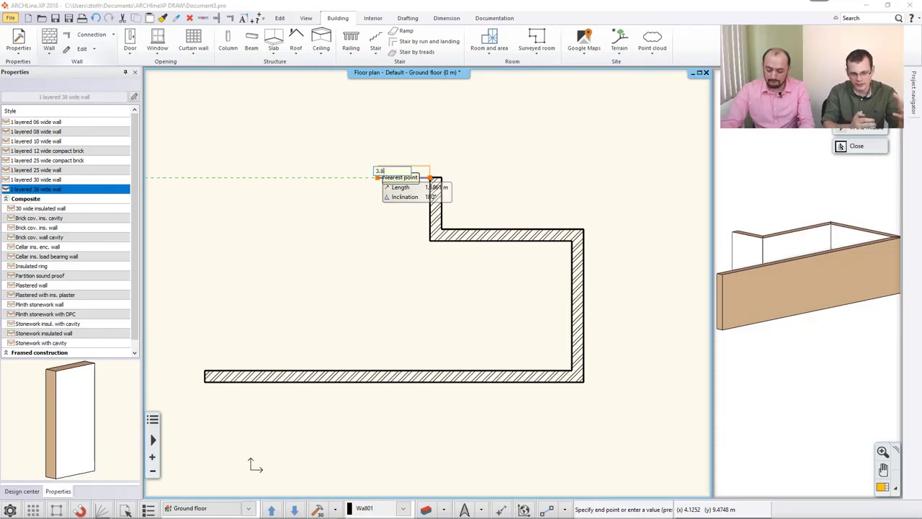
pyautogui.press('Return')
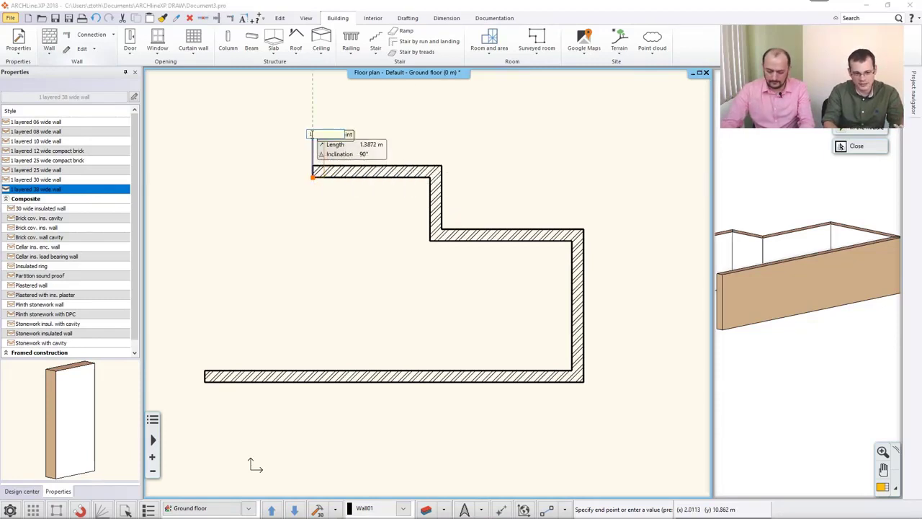
# - Place the short upward wall's end at the top step
pyautogui.click(312, 135)
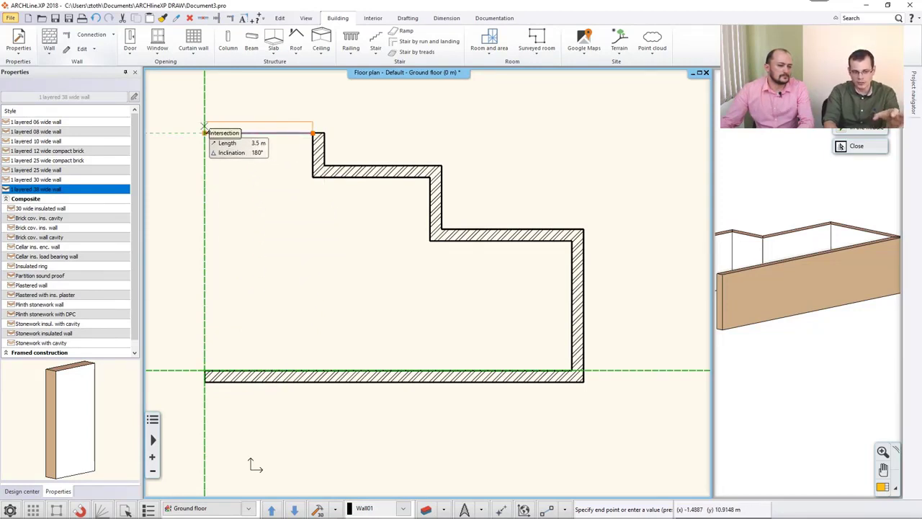
# - Add the top wall above the bottom wall's left end and a left wall down to the bottom wall
pyautogui.click(205, 133)
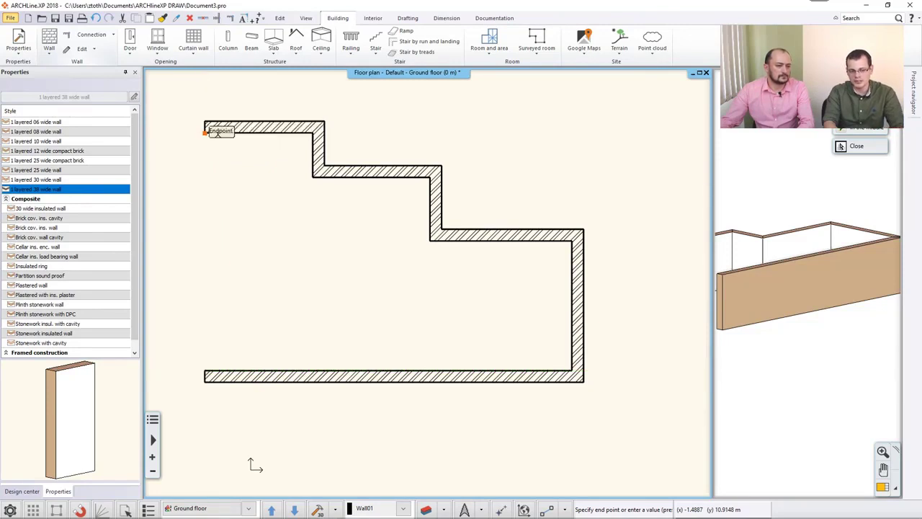
pyautogui.click(205, 361)
pyautogui.press('Escape')
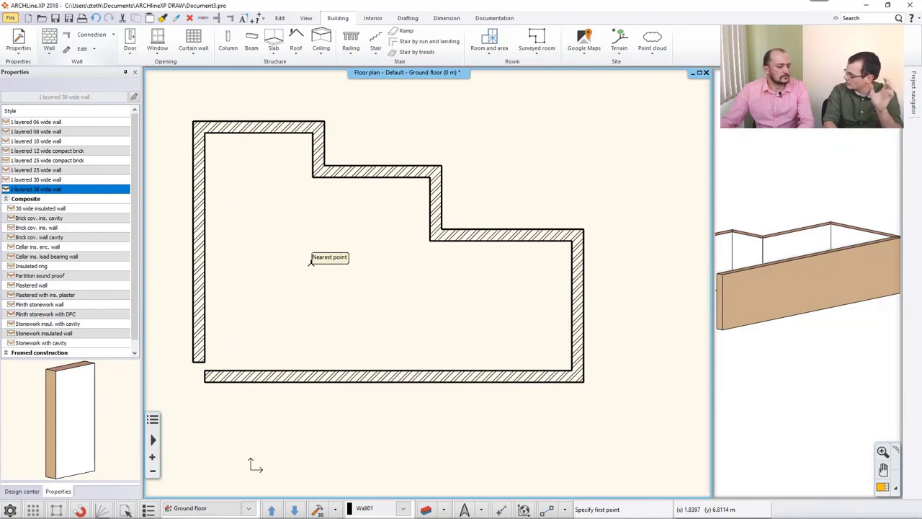
pyautogui.press('Escape')
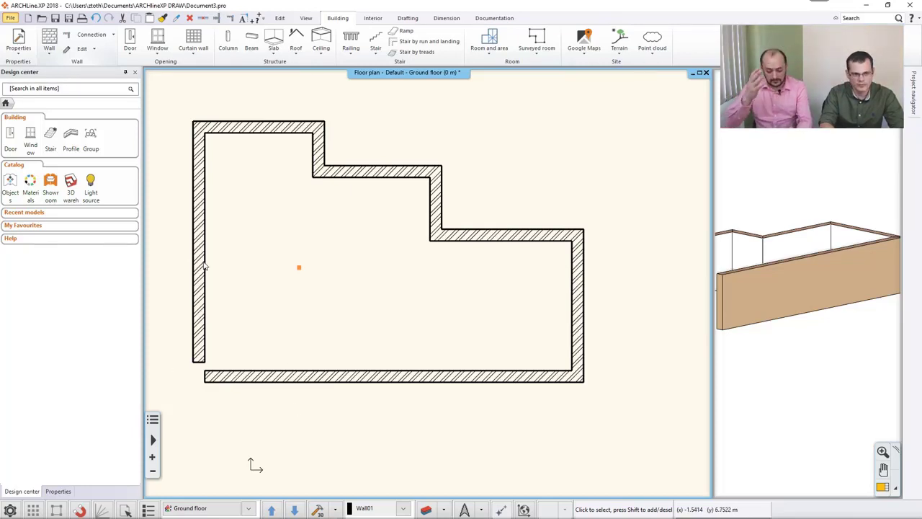
# - Trim the left and bottom walls together into a closed bottom-left corner
pyautogui.click(230, 19)
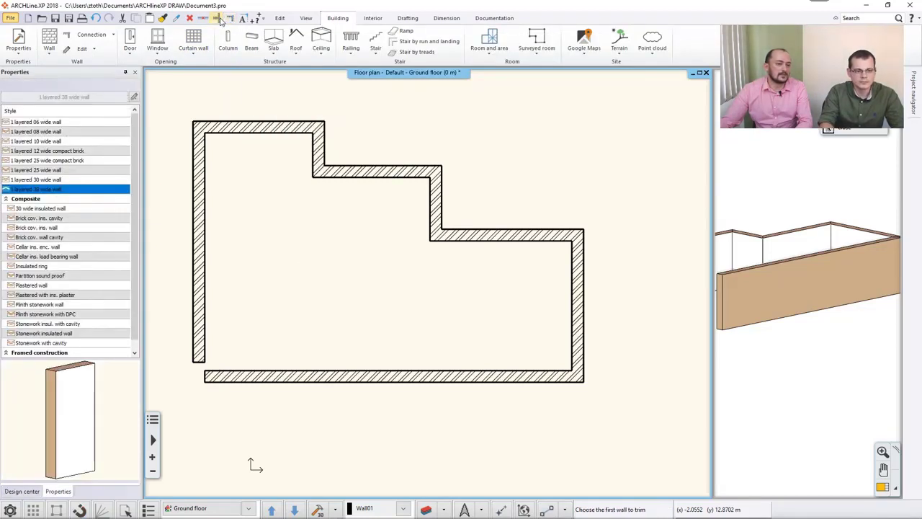
pyautogui.click(206, 236)
pyautogui.click(264, 373)
pyautogui.press('Escape')
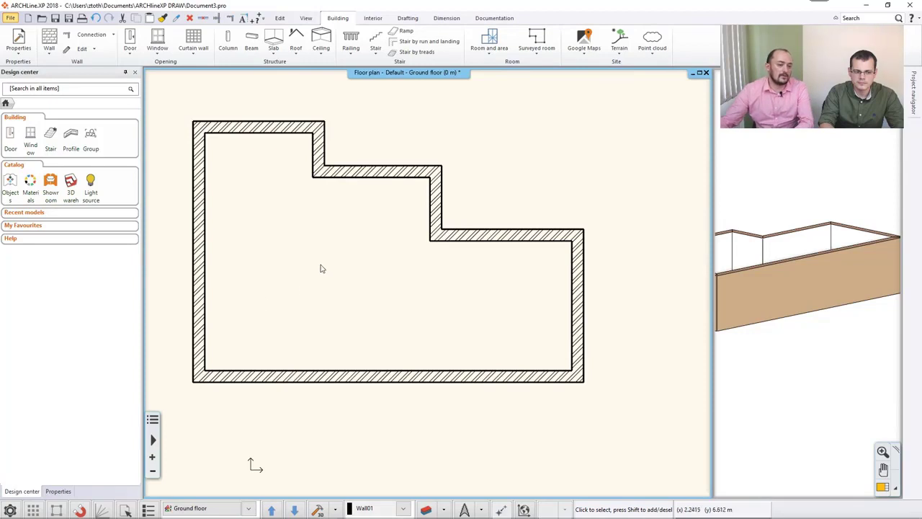
pyautogui.moveTo(321, 264); pyautogui.dragTo(356, 288, button='middle')
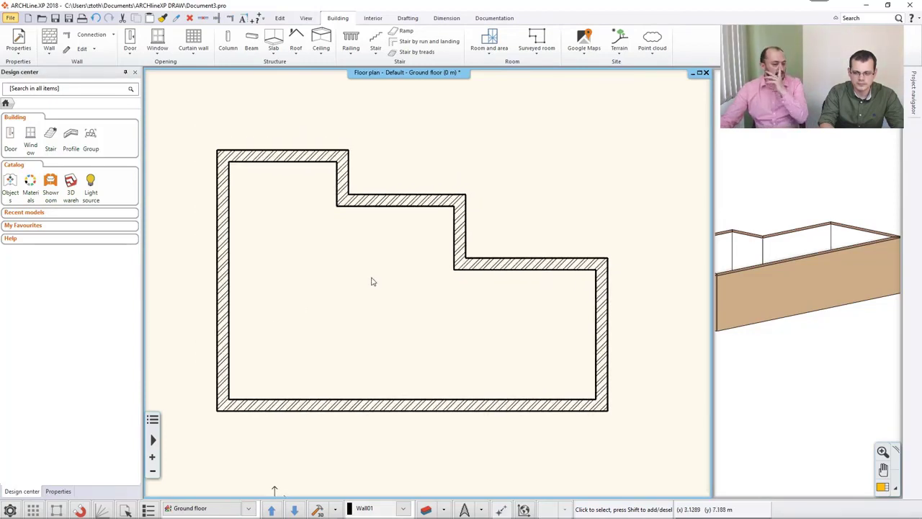
# - Show the 38 stepped walls as a large 3D model, then return the floor plan to the main window
pyautogui.click(758, 237)
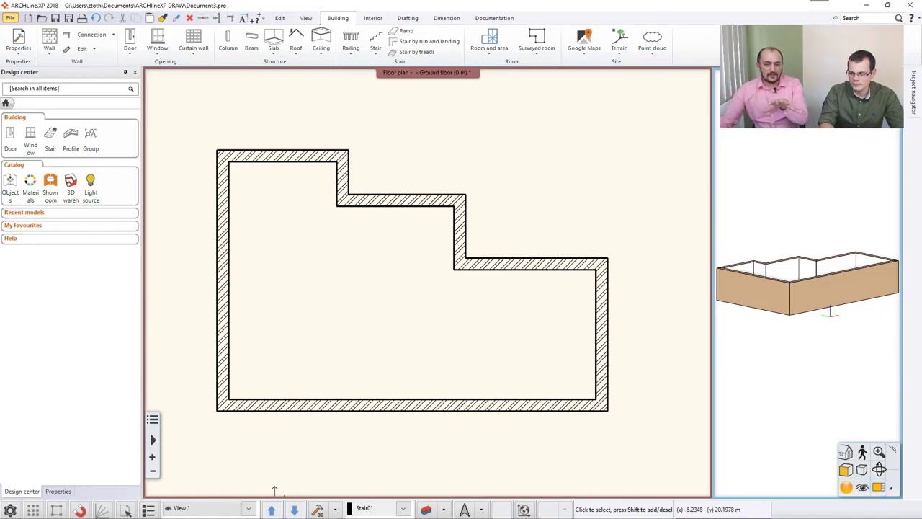
pyautogui.click(878, 490)
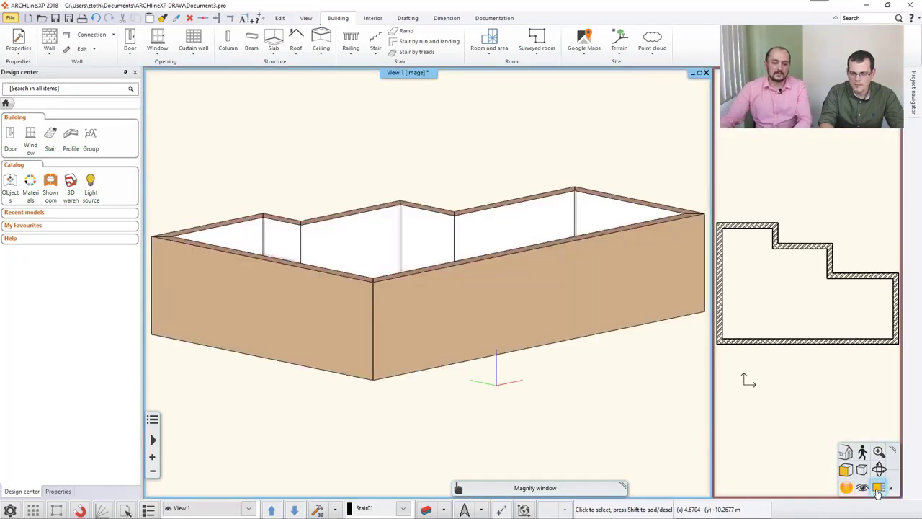
pyautogui.click(899, 488)
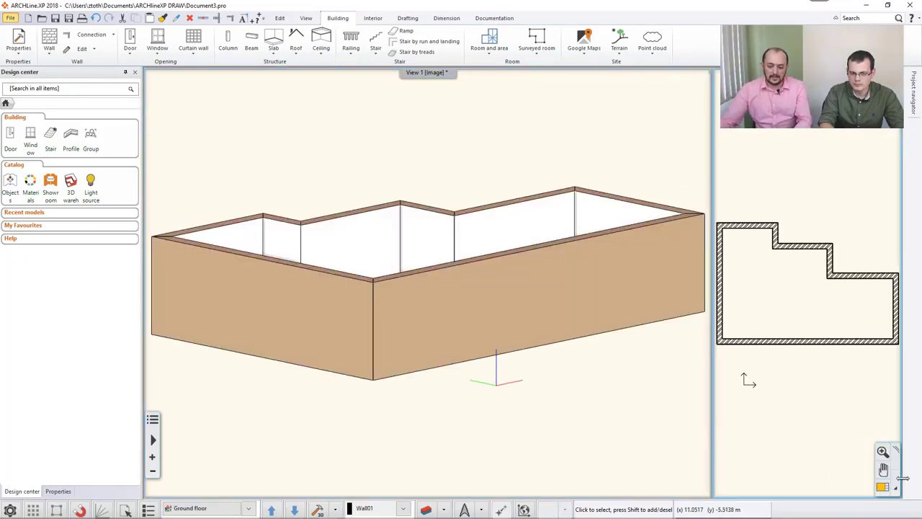
pyautogui.click(879, 485)
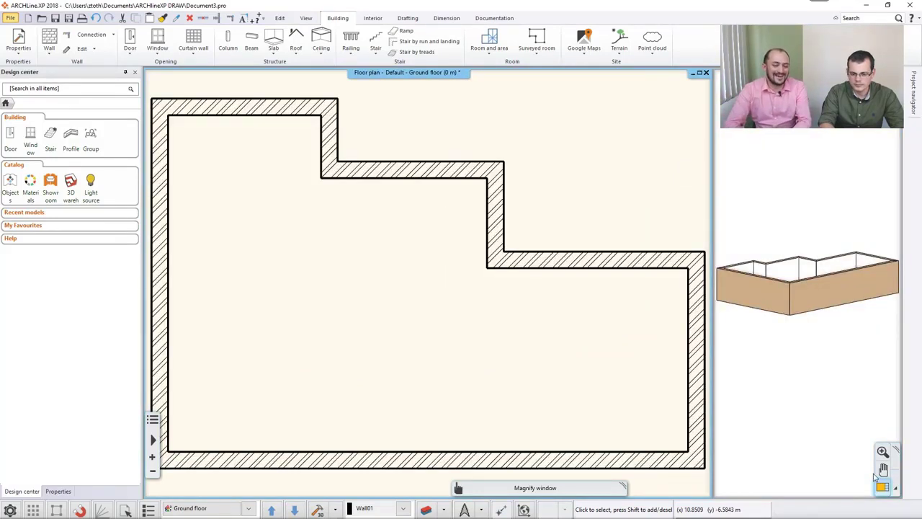
pyautogui.click(700, 74)
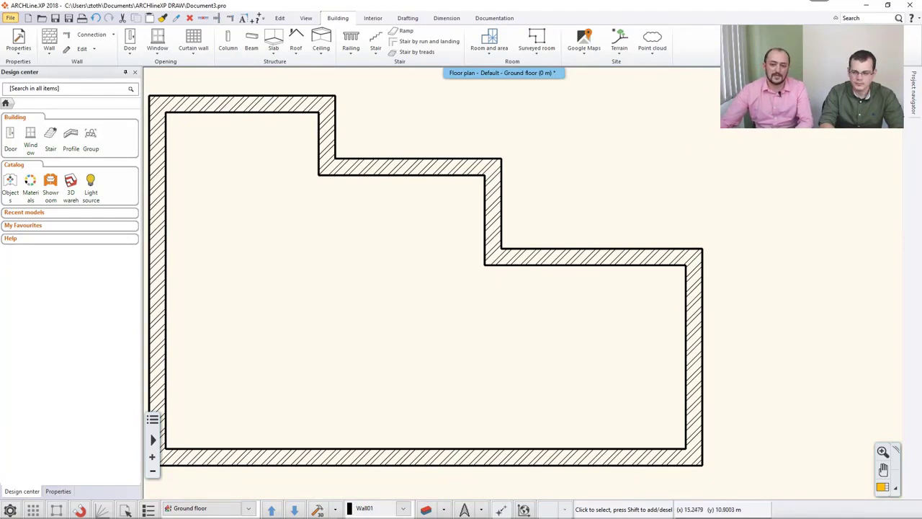
pyautogui.moveTo(914, 94)
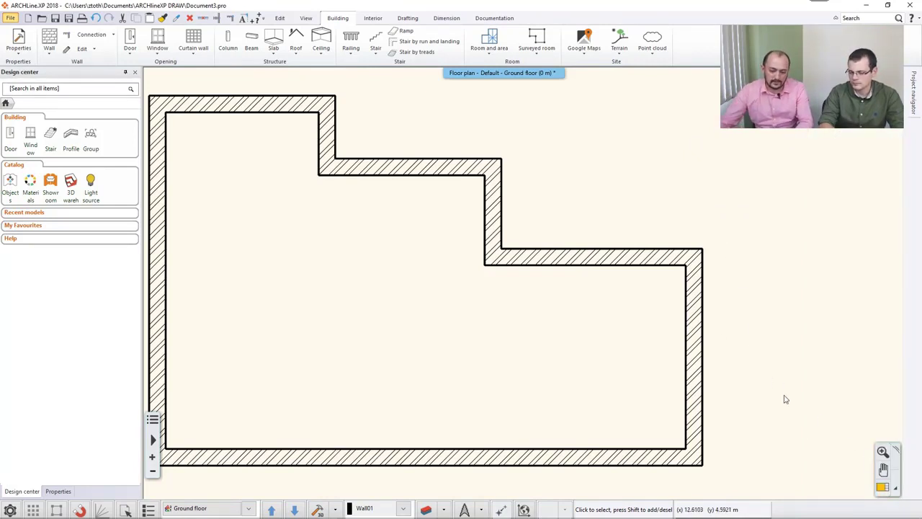
pyautogui.click(883, 489)
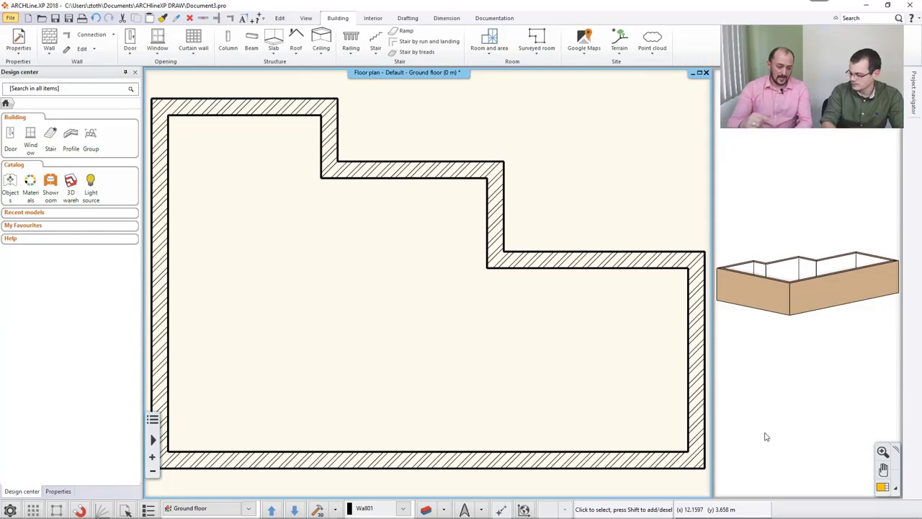
# - Enlarge the 3D model in the main window, orbit to the far side of the L-stepped walls, and zoom in
pyautogui.click(775, 273)
pyautogui.click(862, 469)
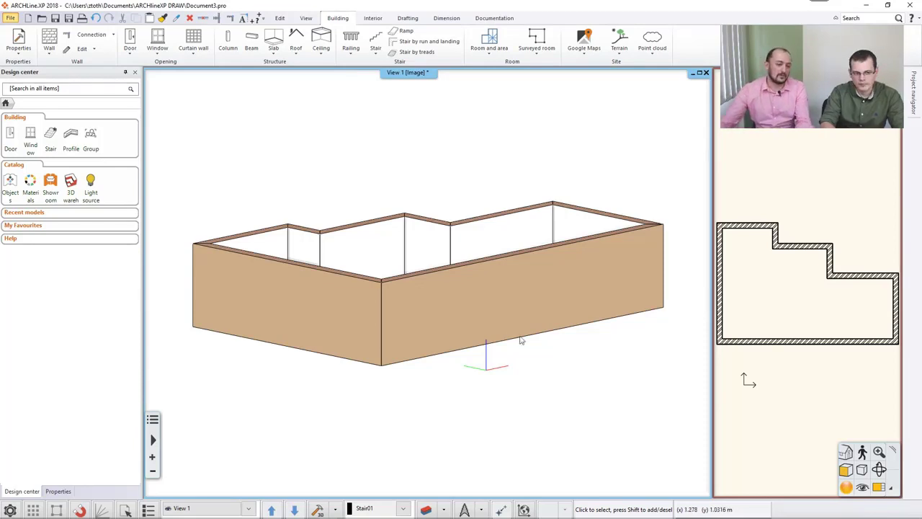
pyautogui.scroll(3, 455, 323)
pyautogui.scroll(-4, 454, 325)
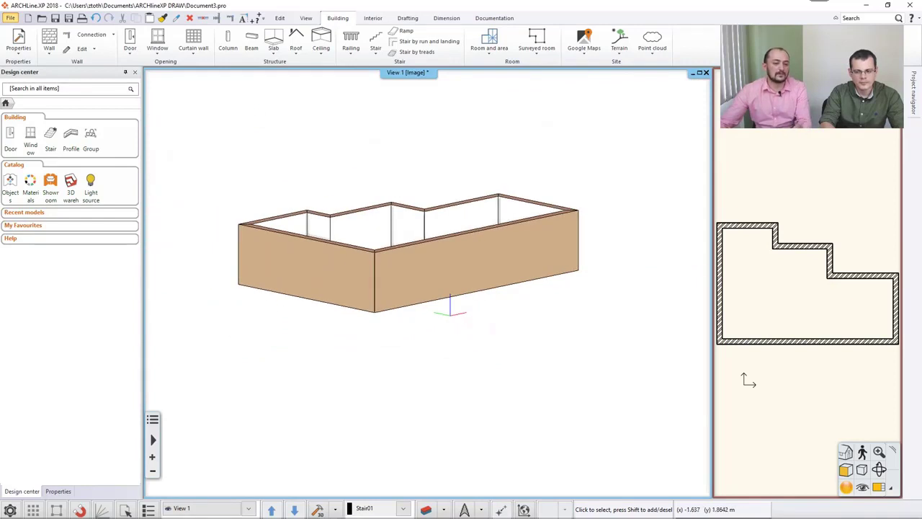
pyautogui.moveTo(413, 278); pyautogui.dragTo(461, 303, button='middle')
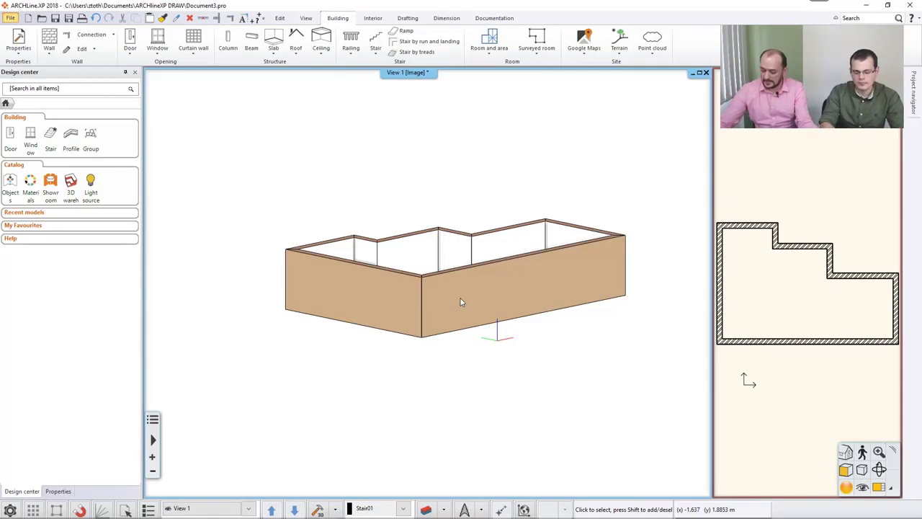
pyautogui.keyDown('shift'); pyautogui.moveTo(461, 302); pyautogui.dragTo(206, 327, button='middle'); pyautogui.keyUp('shift')
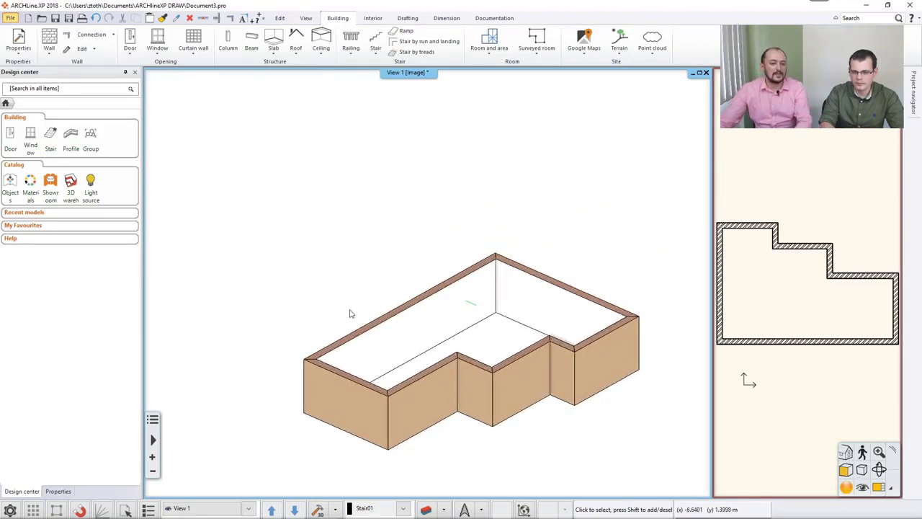
pyautogui.scroll(2, 371, 315)
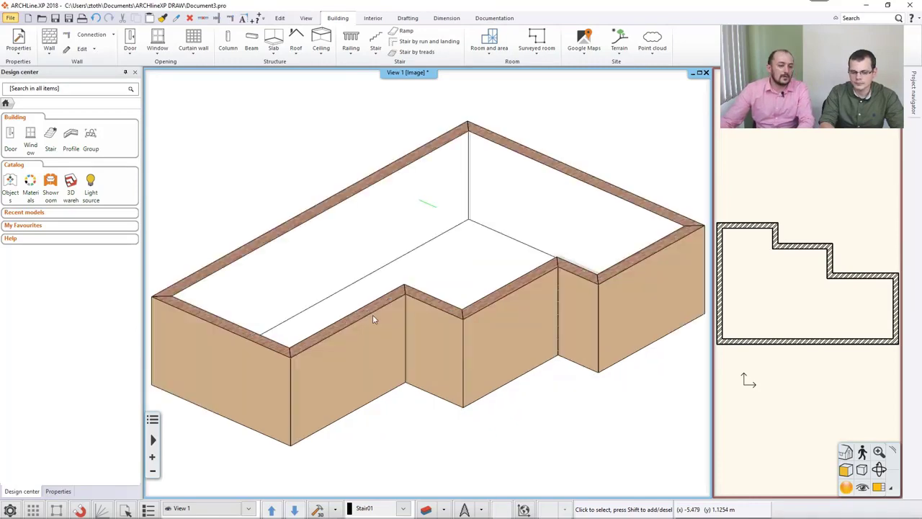